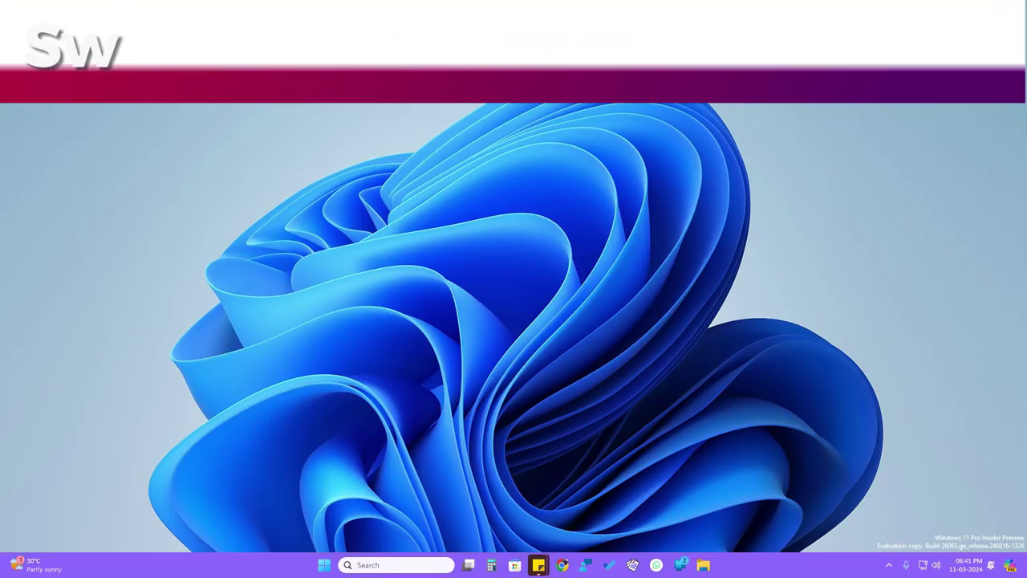
- Open Task View with Win+Tab to show the Work and Desktop 2 desktops
key("super+Tab")
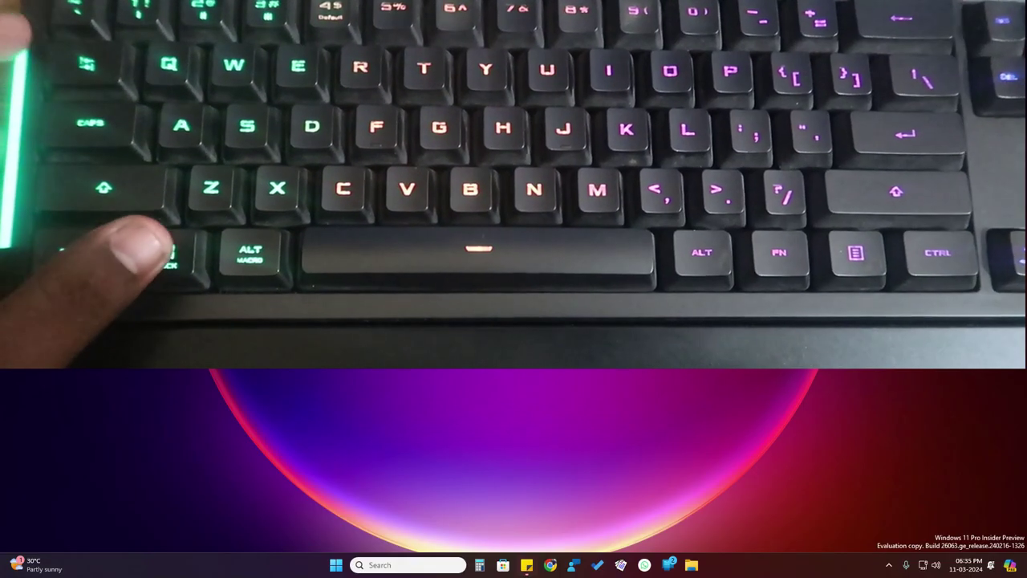
key("super+Tab")
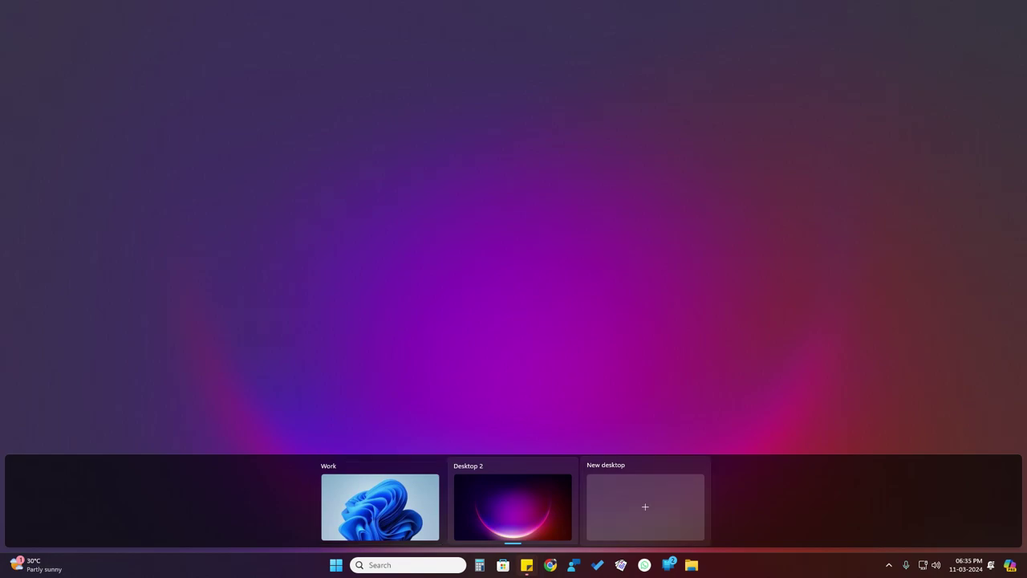
- Add Desktop 3 and Desktop 4, remove both again, and switch to the Work desktop
left_click(645, 506)
left_click(736, 506)
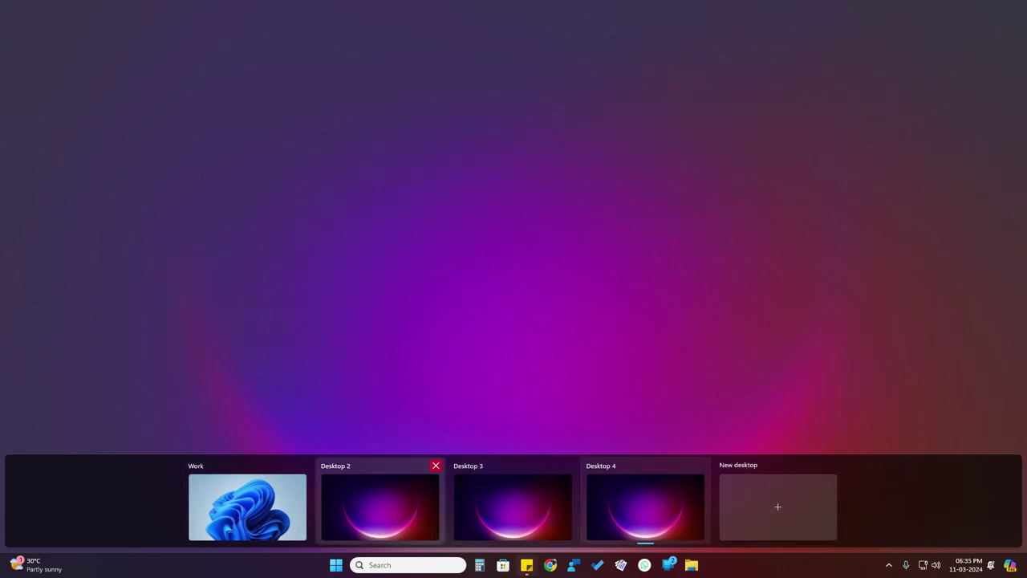
left_click(569, 465)
left_click(568, 466)
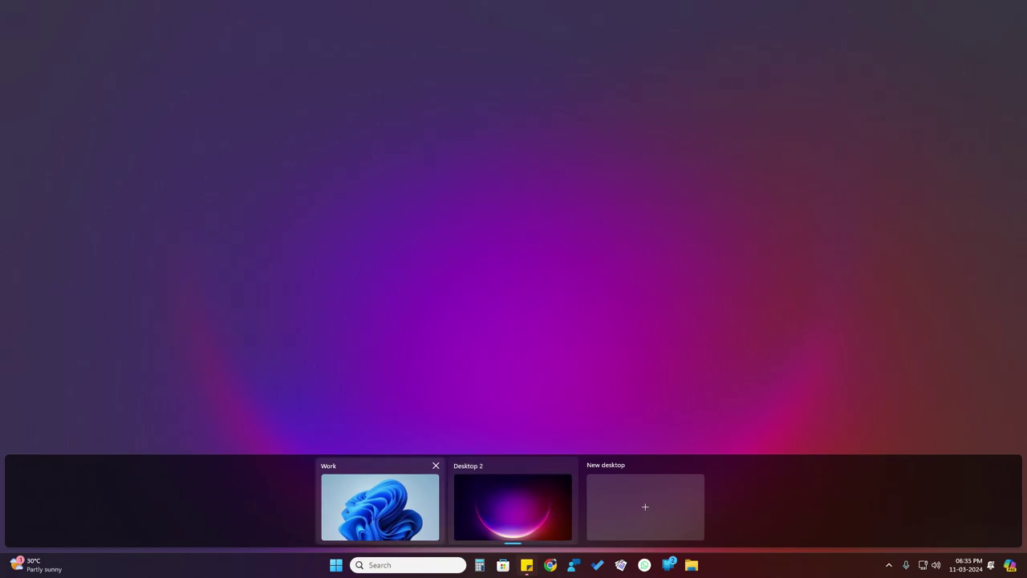
left_click(380, 505)
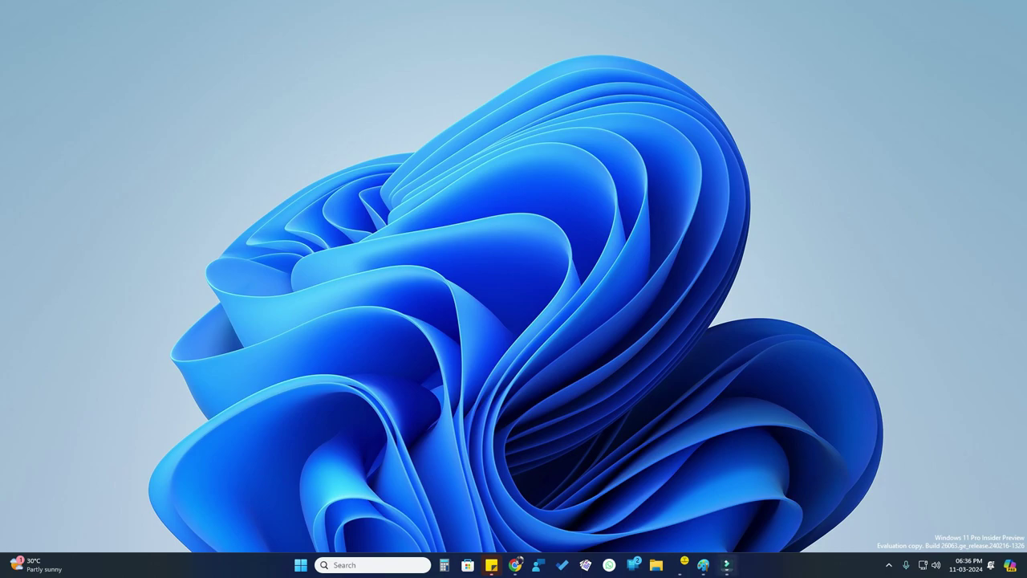
- Review open windows in Task View, then move to purple-glow Desktop 2 with Win+Ctrl+Right
mouse_move(727, 565)
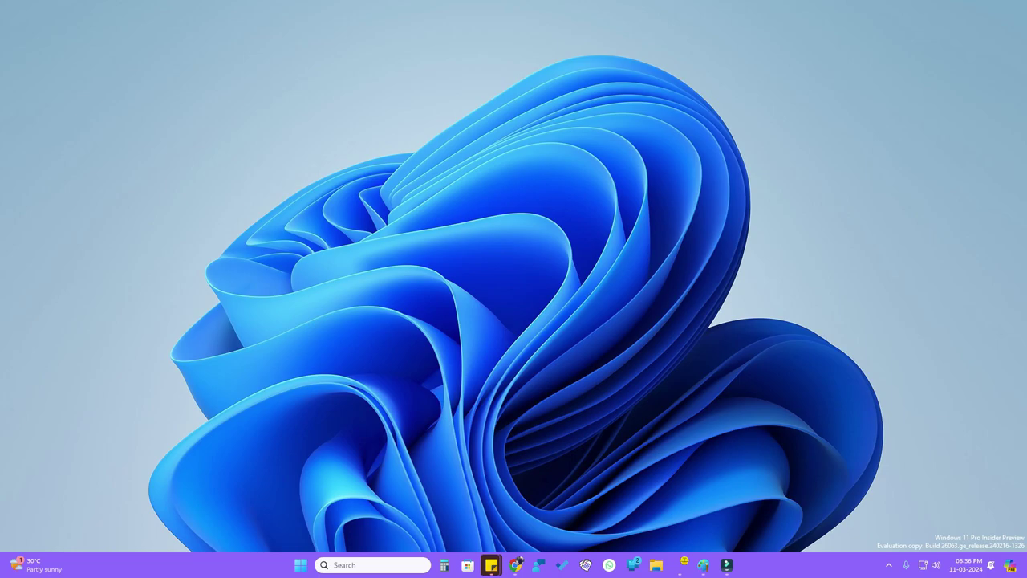
key("super+Tab")
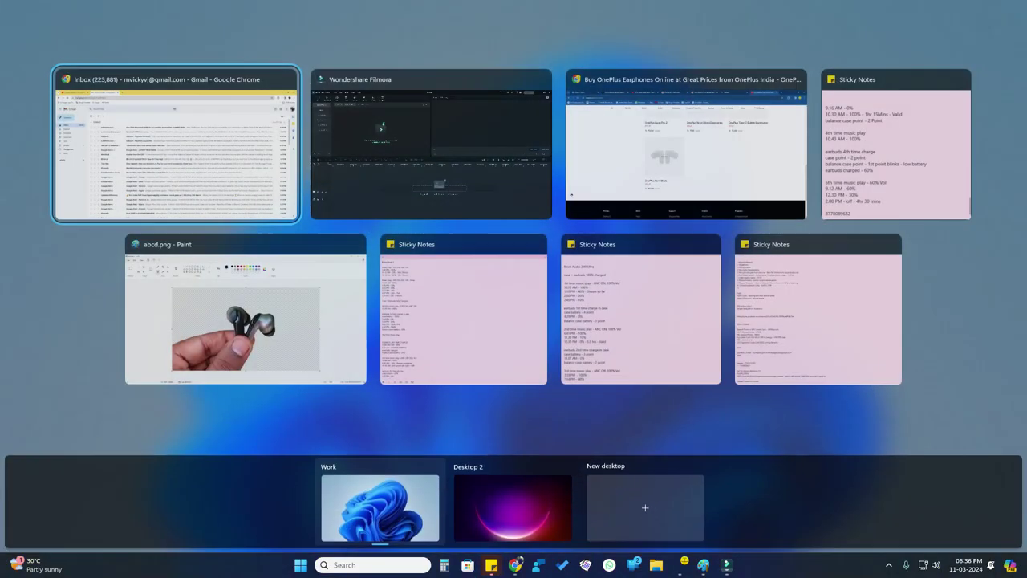
key("Escape")
key("ctrl+super+Right")
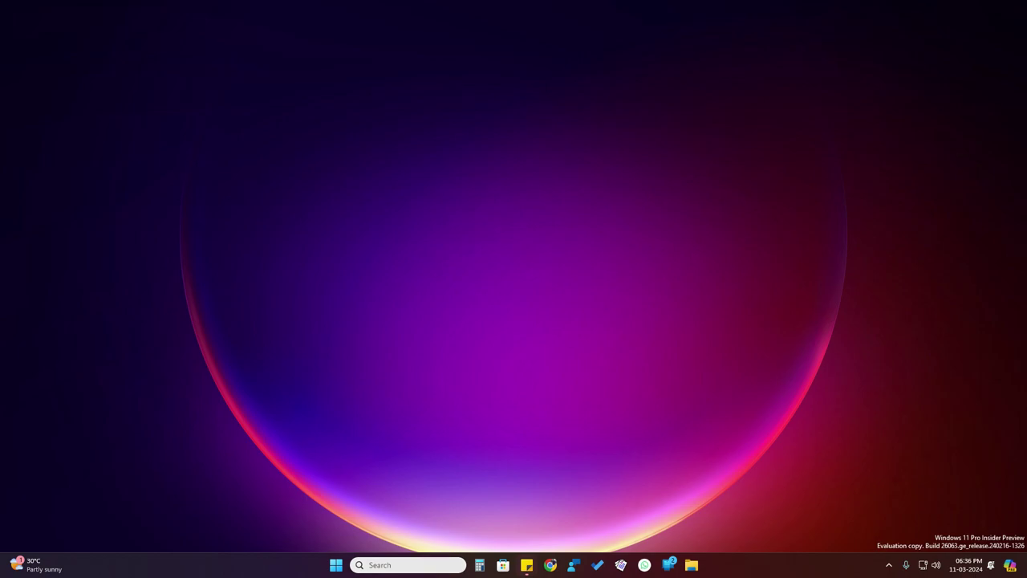
- Open Settings from the Start quick-links menu and go to Personalization > Taskbar
right_click(336, 565)
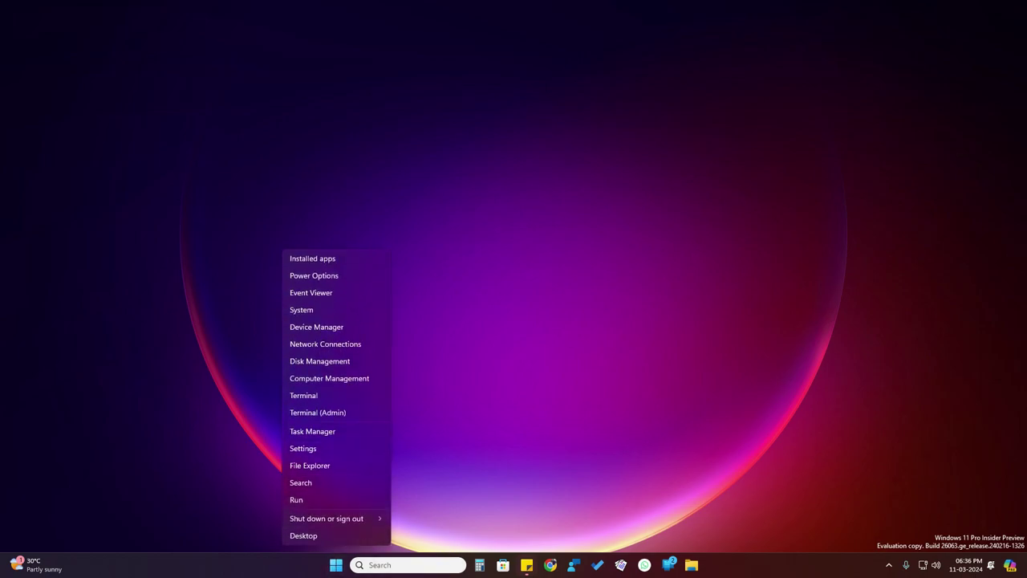
left_click(305, 447)
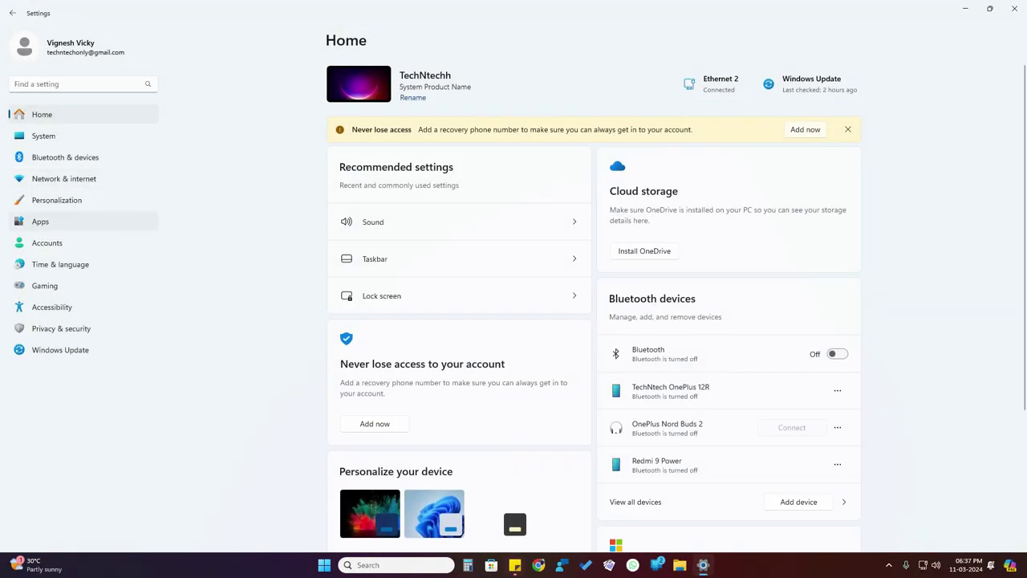
left_click(56, 200)
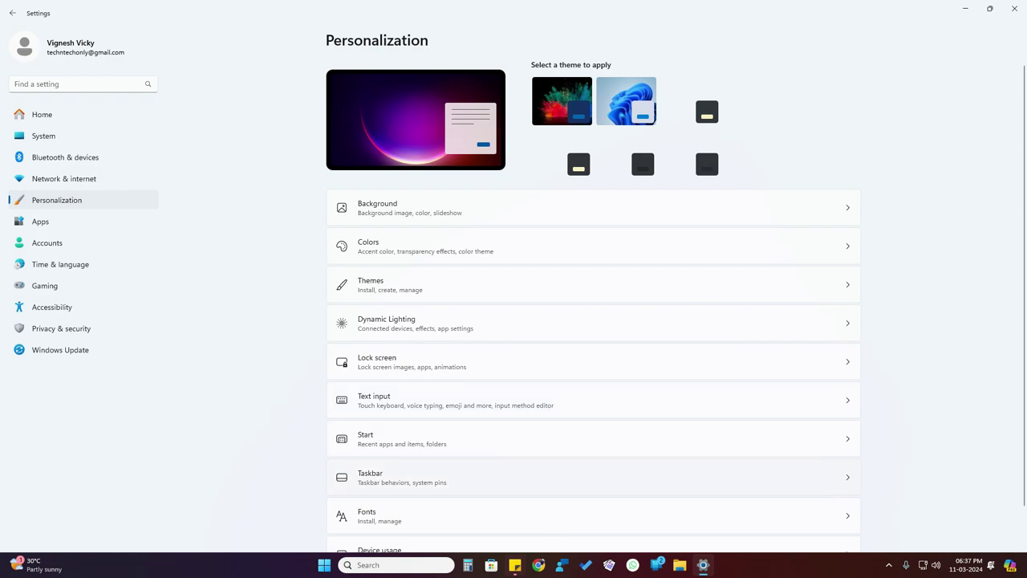
left_click(594, 478)
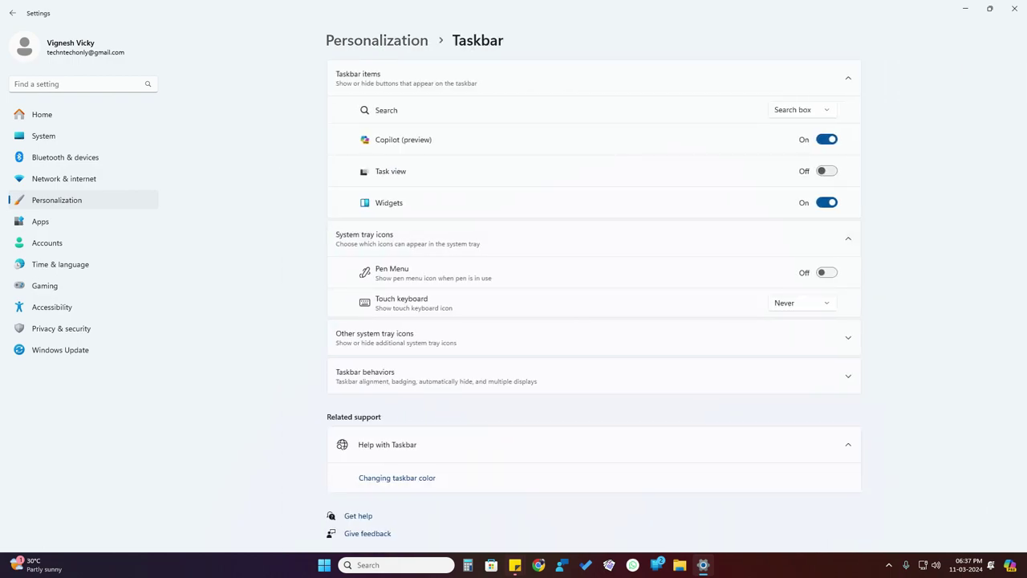
- Switch the Task view taskbar item on, then open Task View from its new taskbar icon
left_click(827, 171)
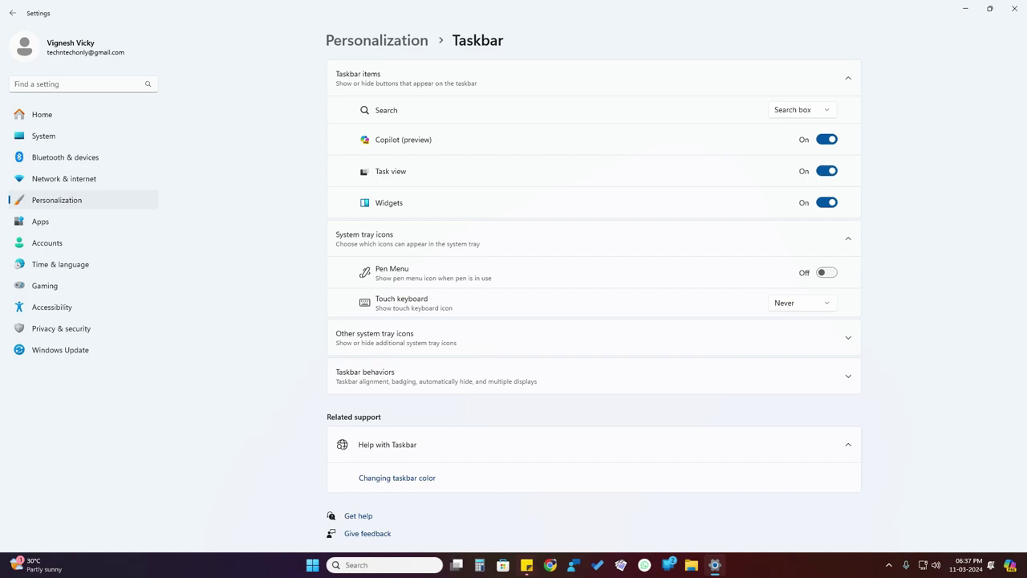
left_click(826, 171)
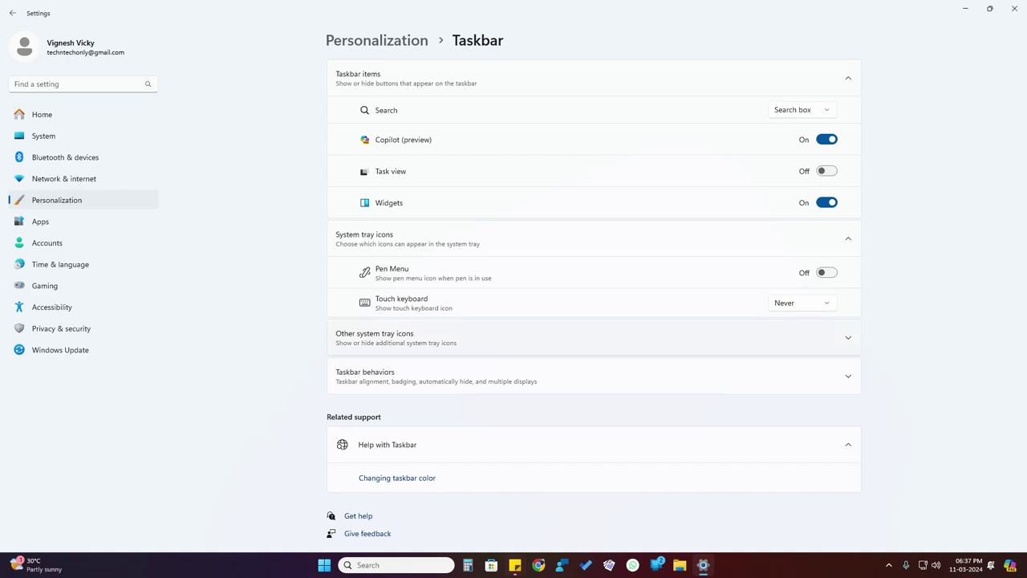
left_click(827, 171)
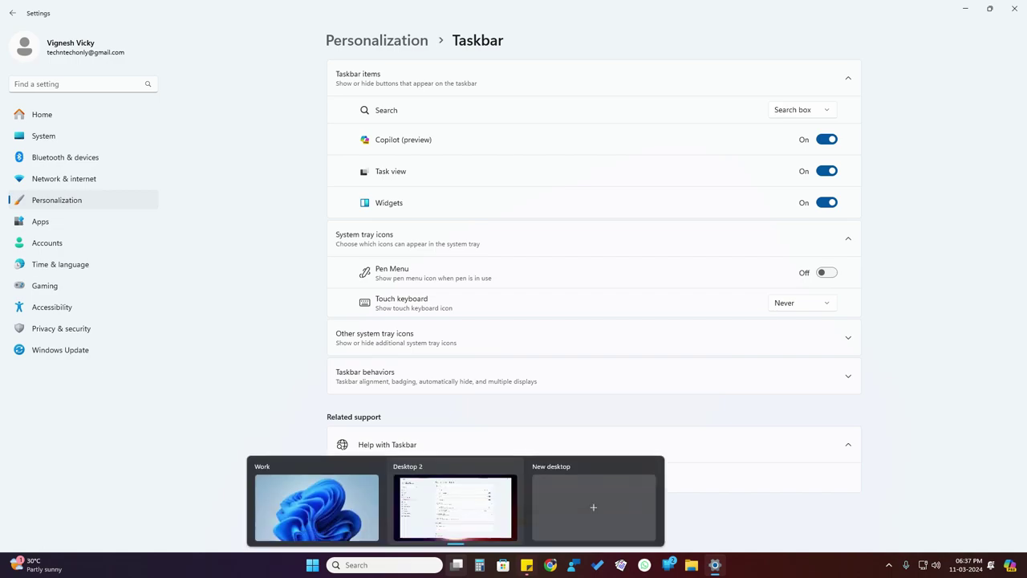
left_click(457, 565)
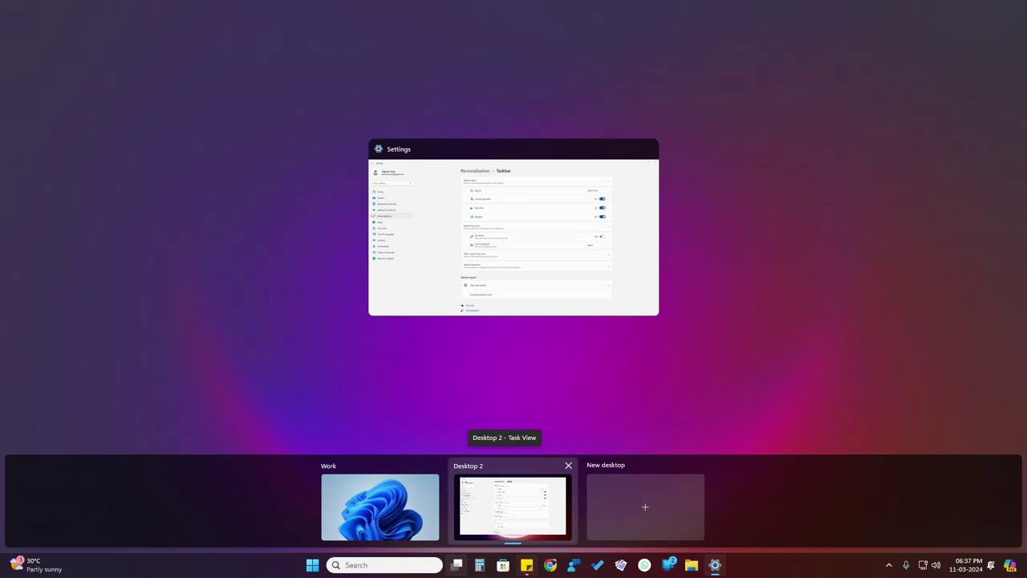
- Close Task View, minimize Settings with Win+D, and open Desktop 2's context menu
key("Escape")
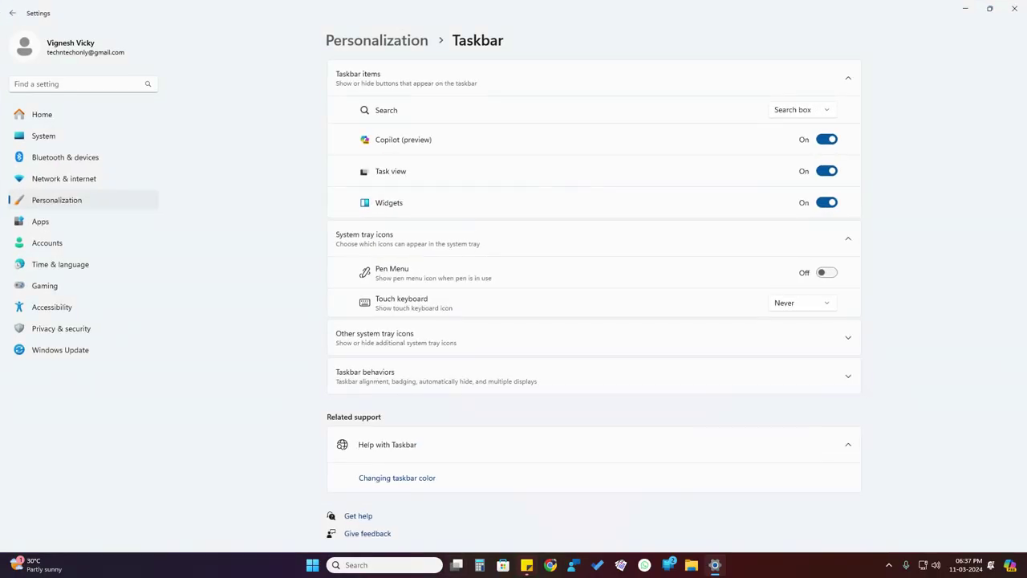
key("super+d")
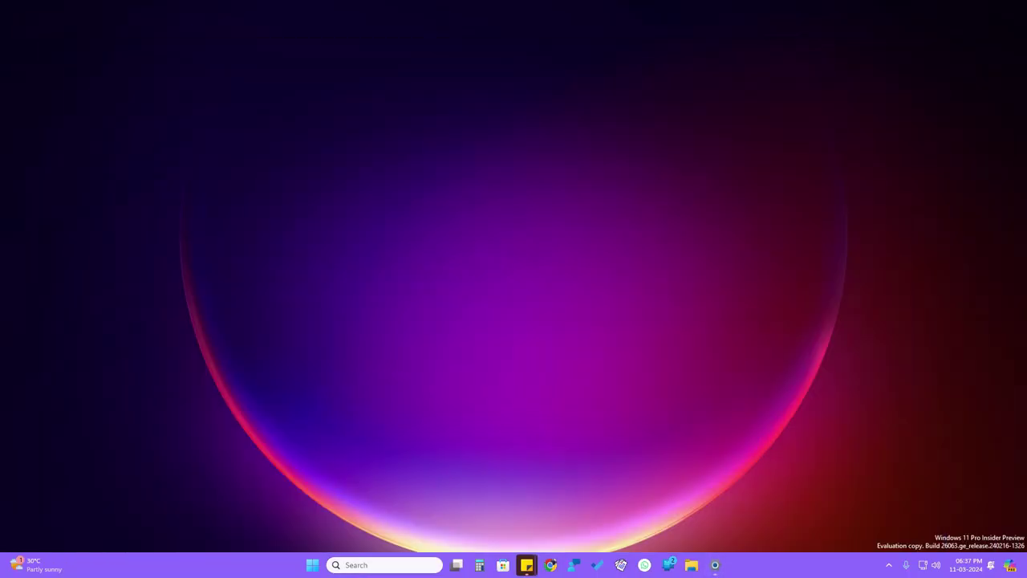
mouse_move(456, 565)
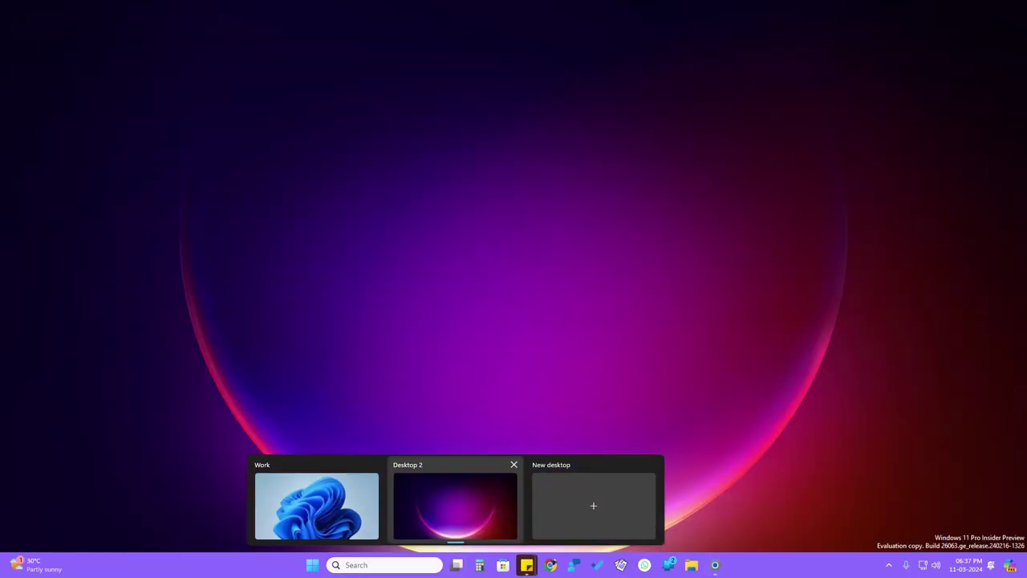
right_click(472, 492)
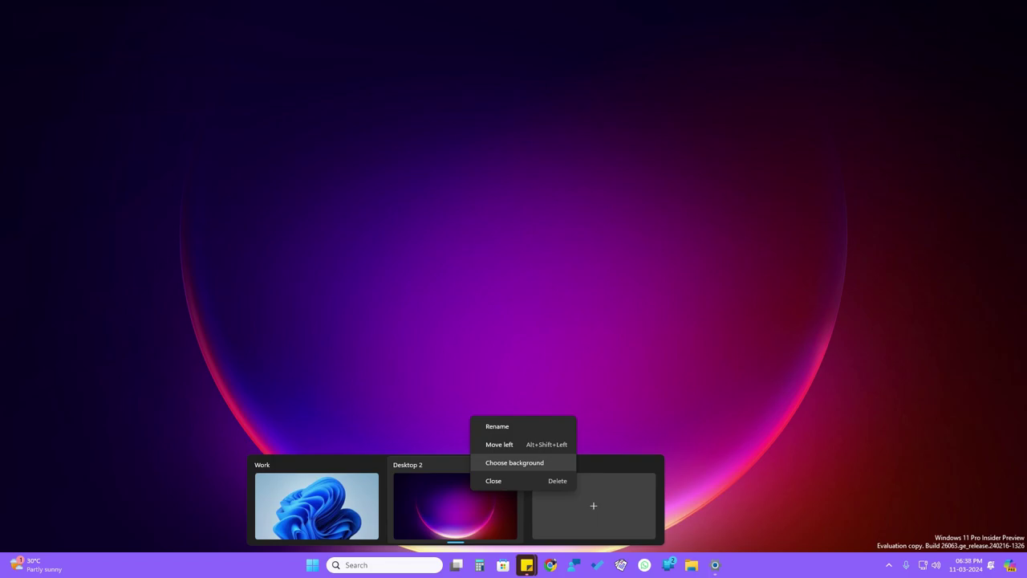
- Give Desktop 2 the pale blue-white flower background, then switch back to the Work desktop
left_click(514, 462)
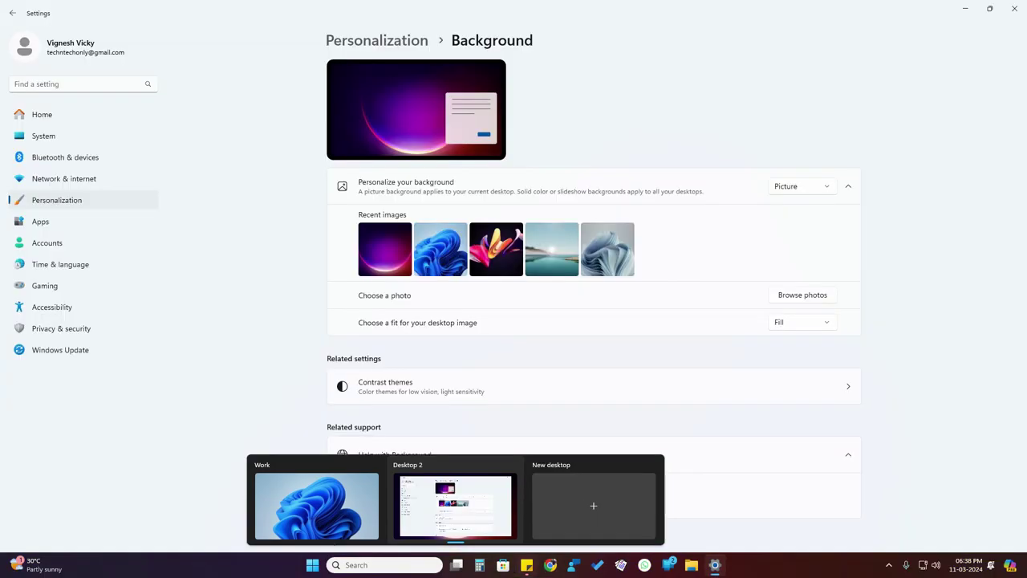
left_click(607, 249)
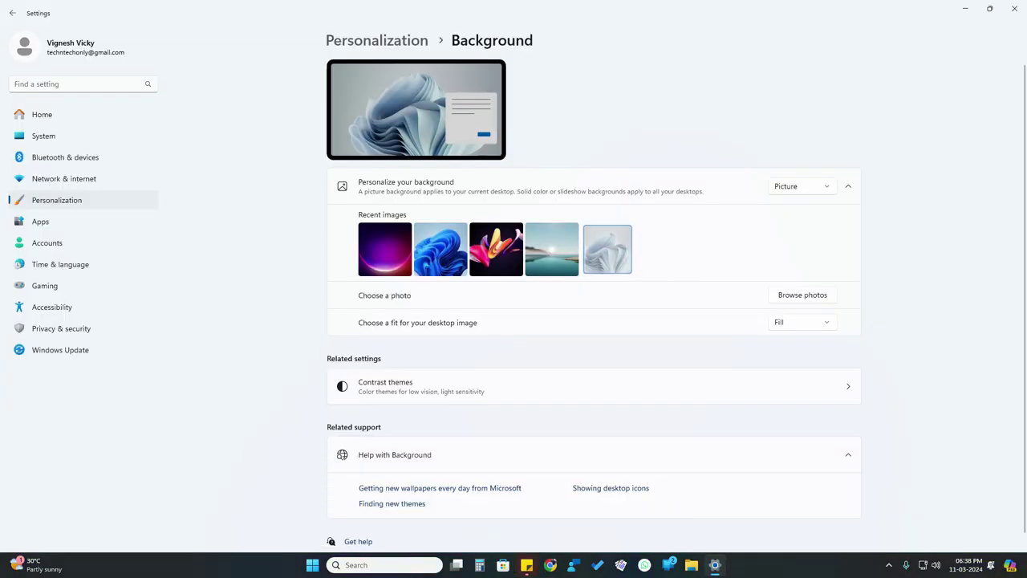
left_click(965, 8)
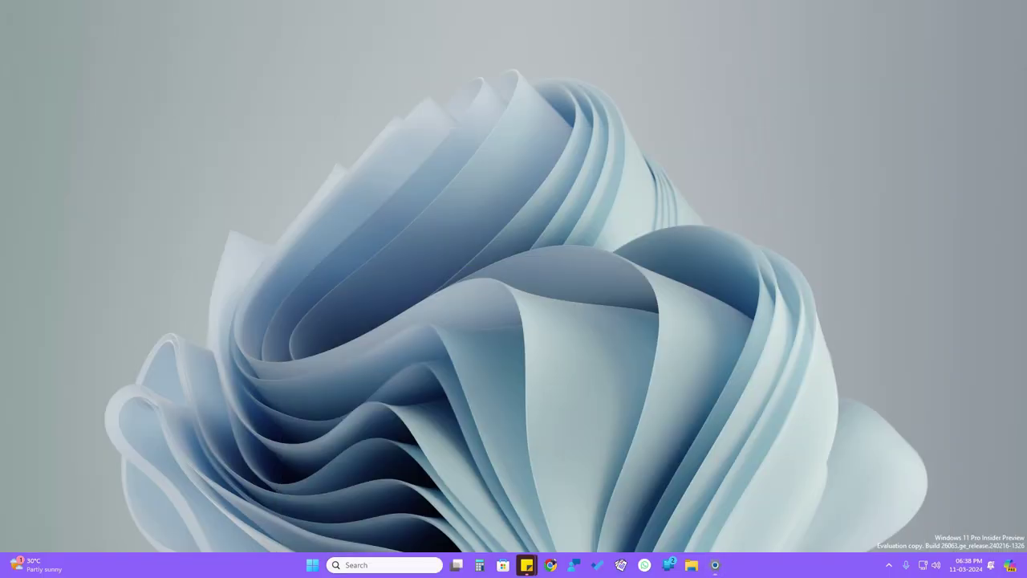
key("super+Tab")
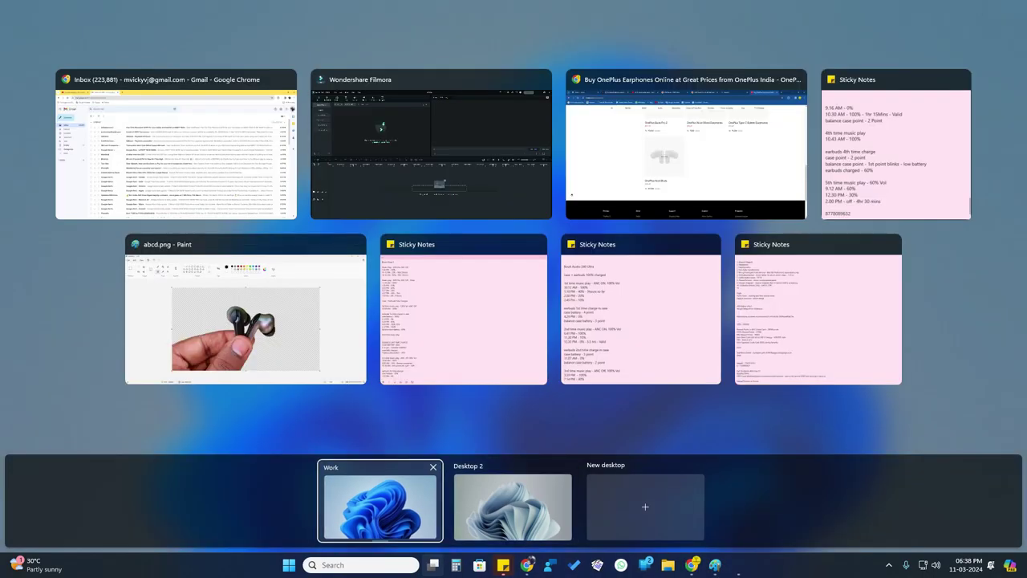
left_click(380, 507)
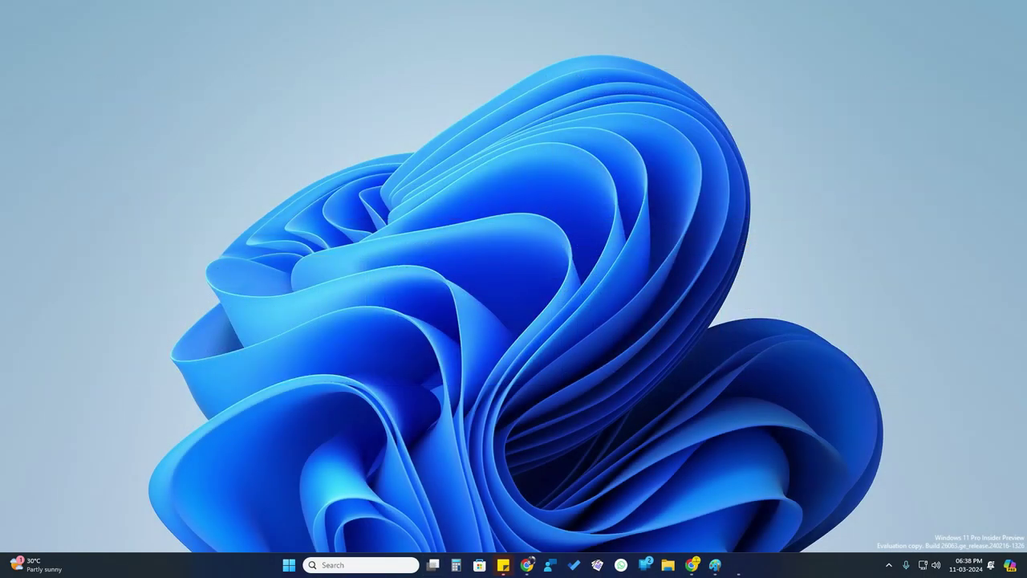
- Toggle between Work and Desktop 2 with Win+Ctrl+Right/Left, ending on Desktop 2
left_click(434, 565)
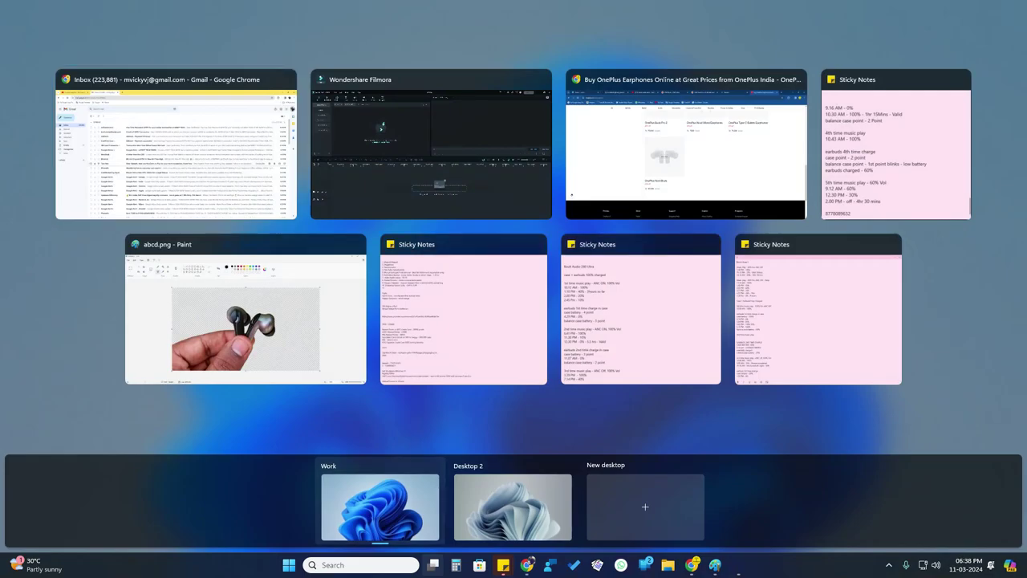
left_click(433, 565)
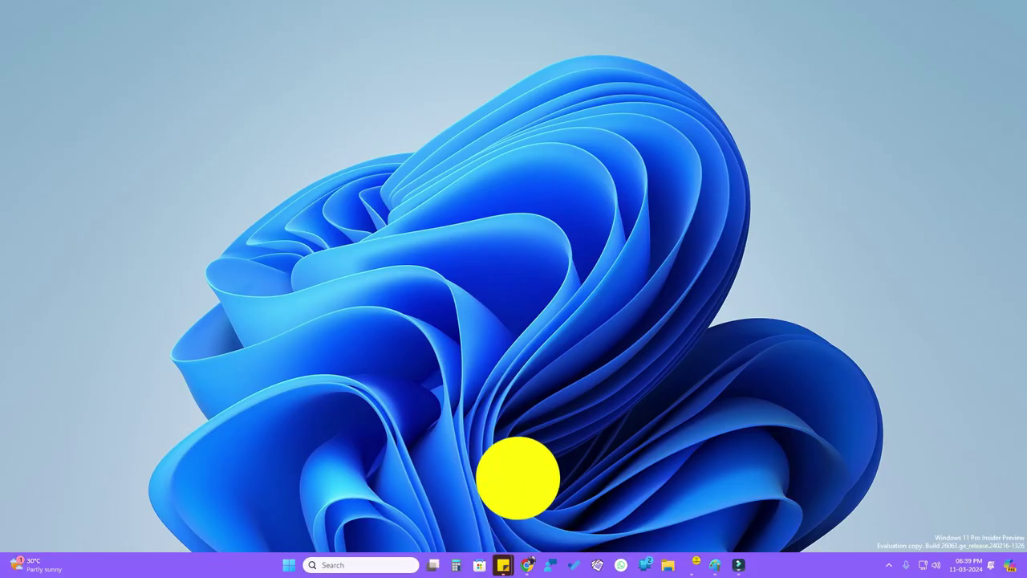
key("super+ctrl+Right")
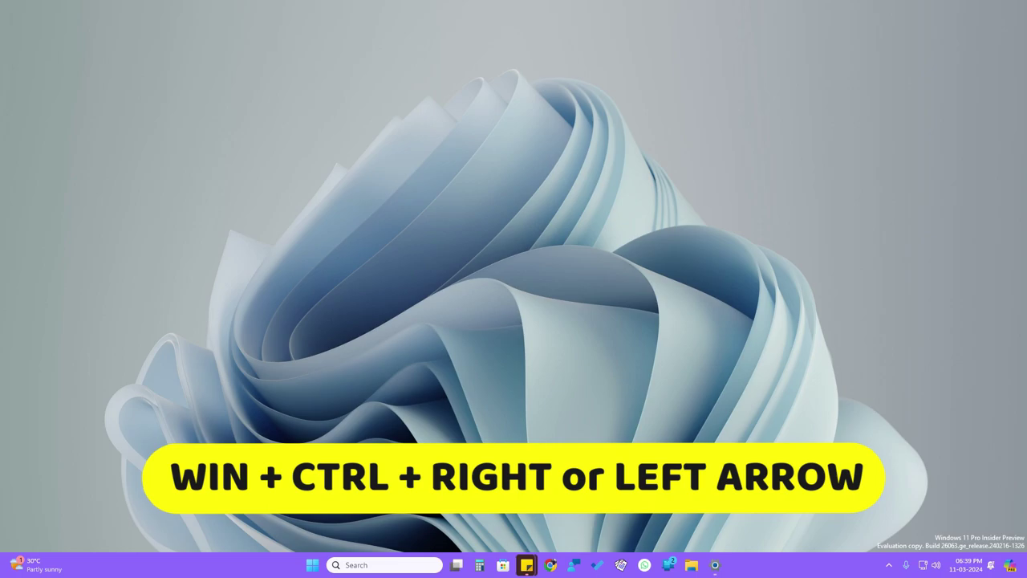
key("super+ctrl+Left")
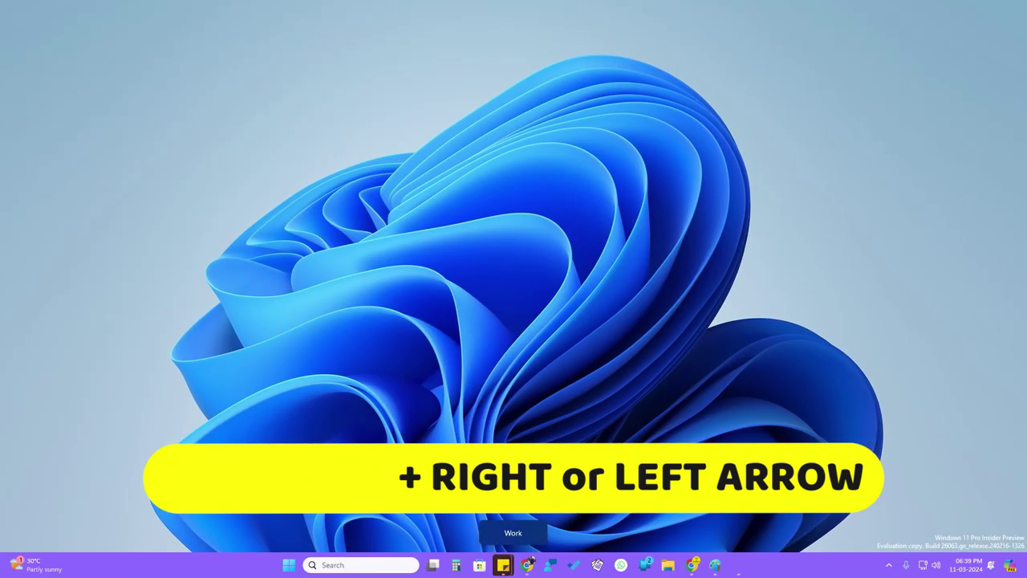
left_click(433, 565)
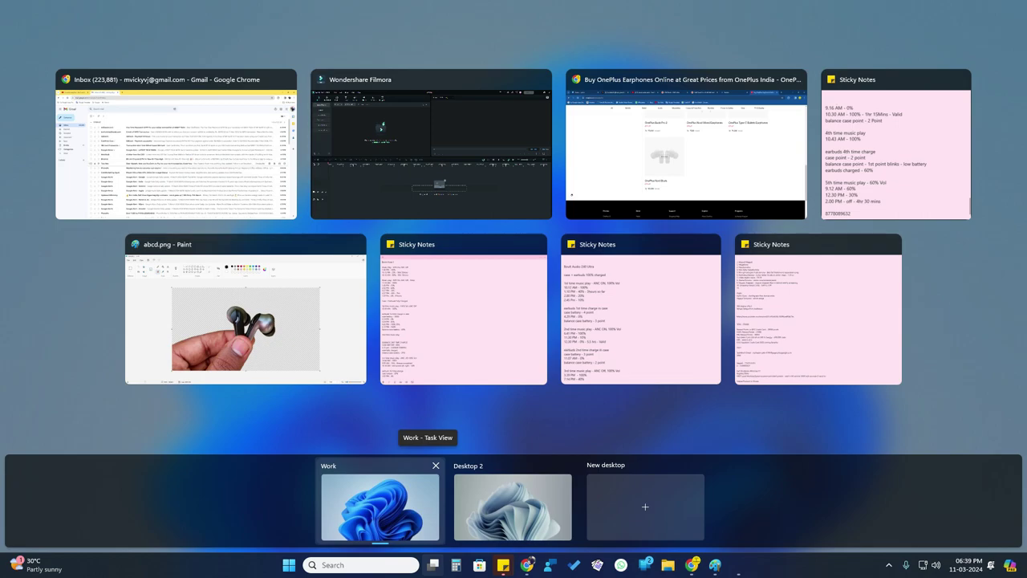
key("super+ctrl+Right")
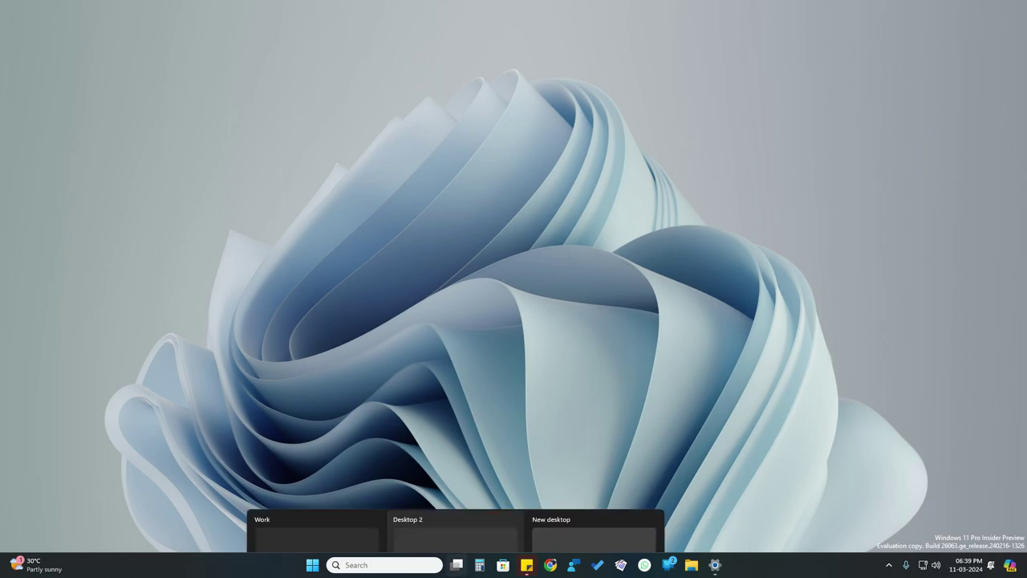
- Move the abcd.png Paint window from the Work desktop to Desktop 2 in Task View
left_click(456, 565)
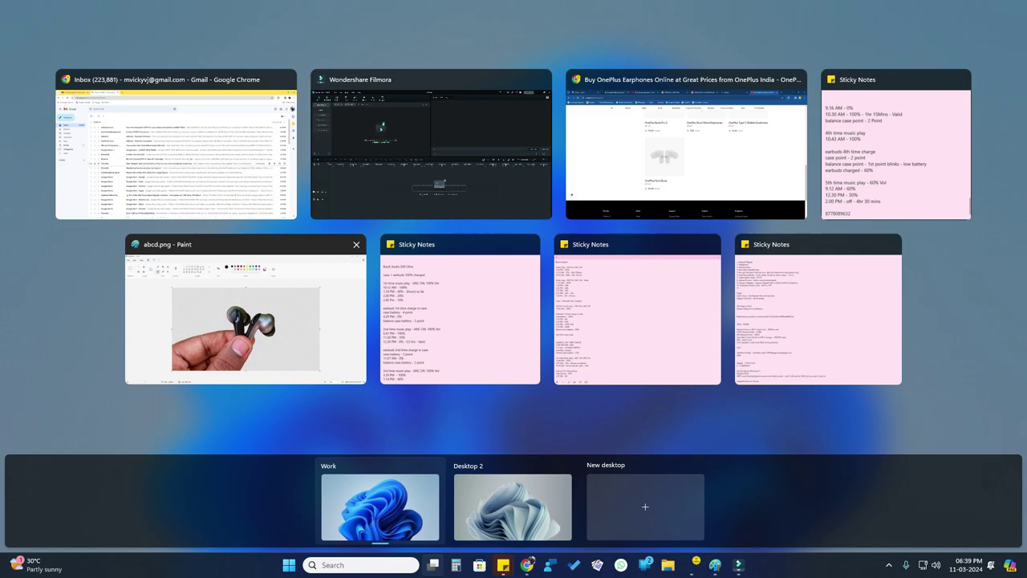
right_click(275, 249)
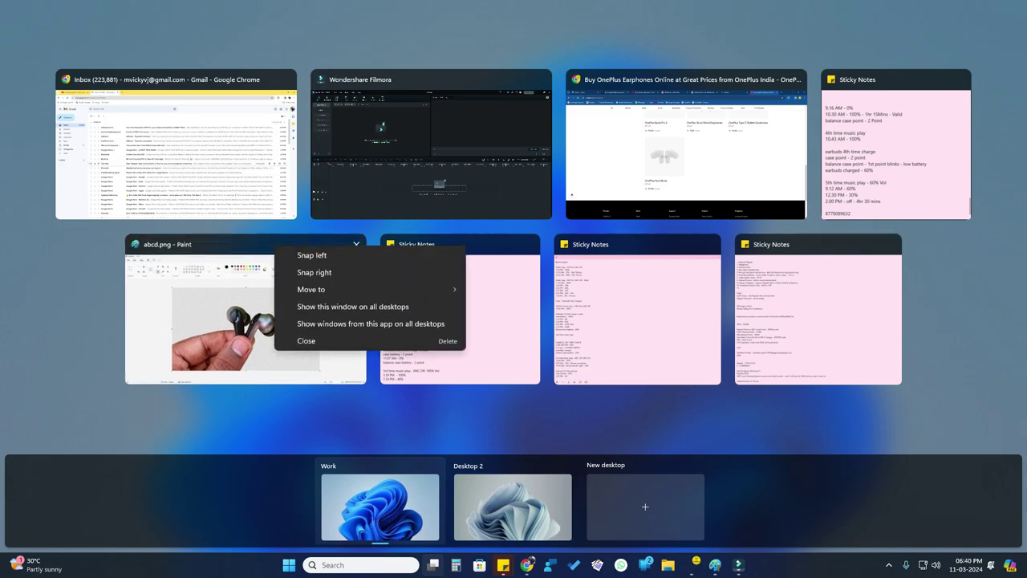
mouse_move(321, 288)
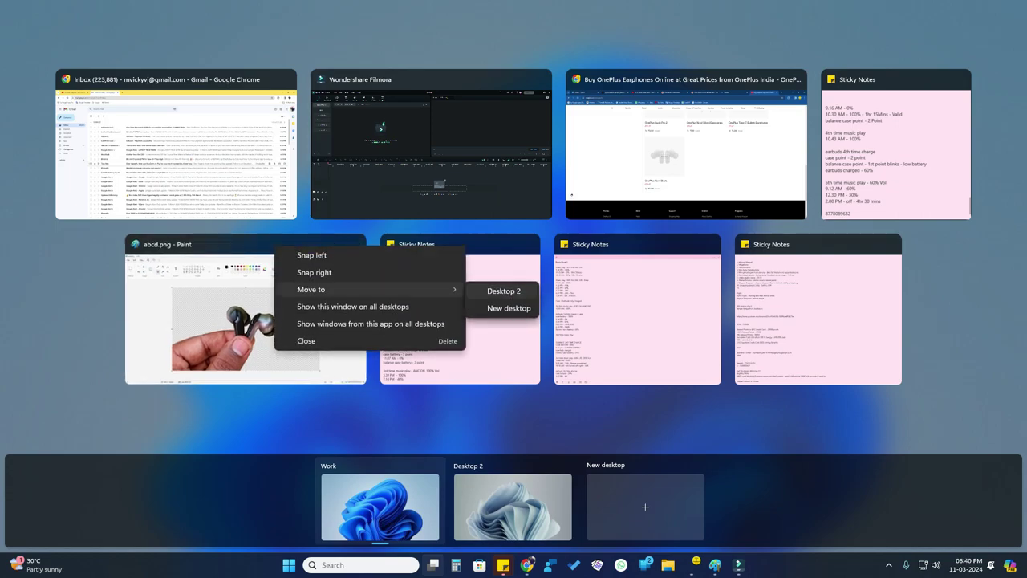
left_click(504, 291)
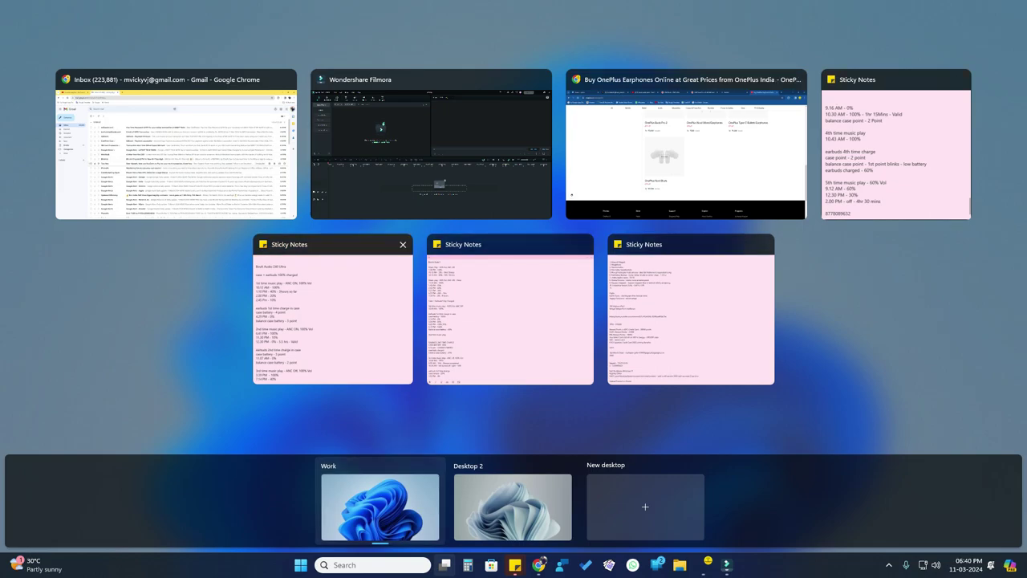
- Send one Sticky Notes window to a new Desktop 3 via Move to > New desktop
right_click(354, 305)
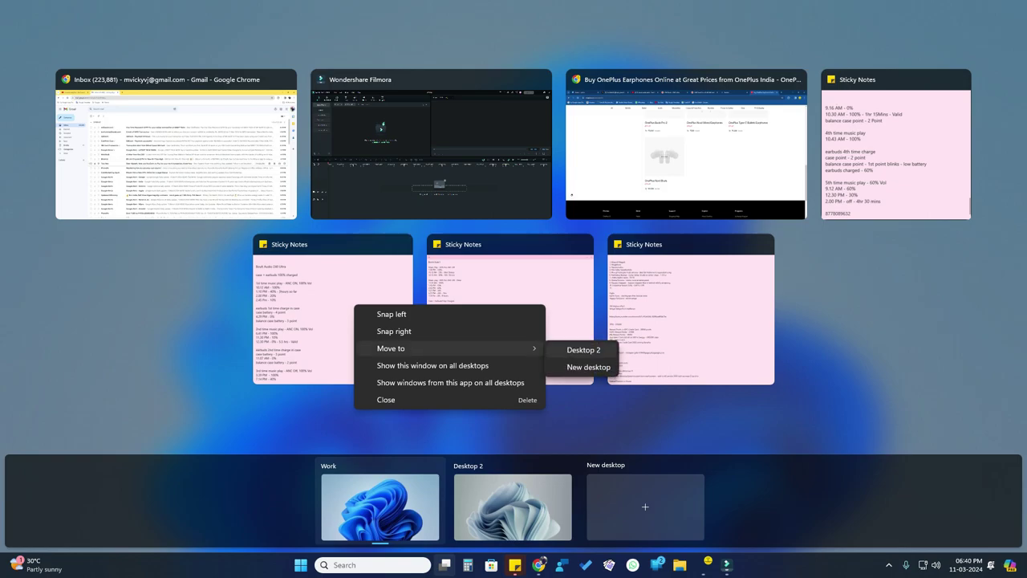
left_click(588, 367)
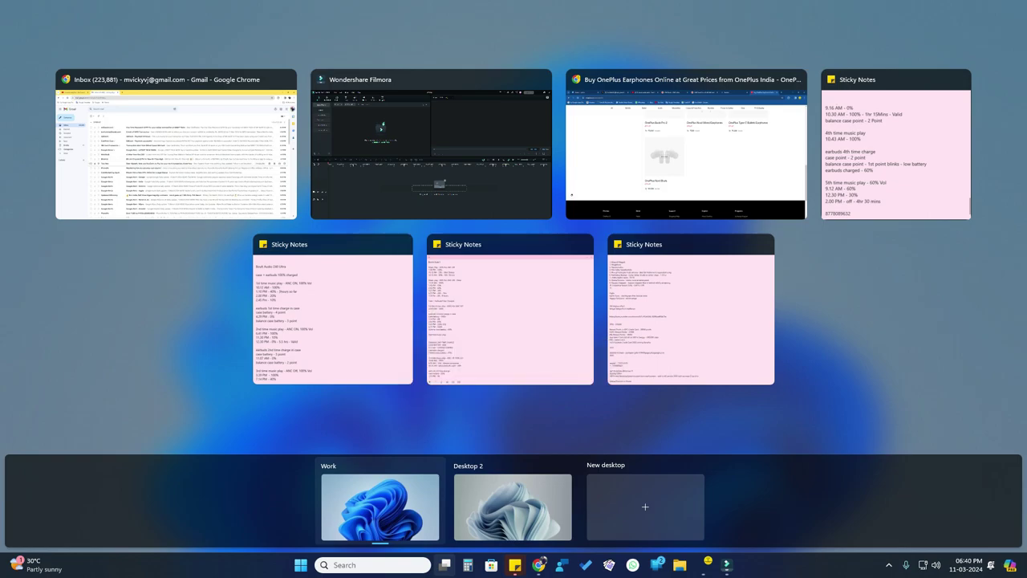
mouse_move(578, 505)
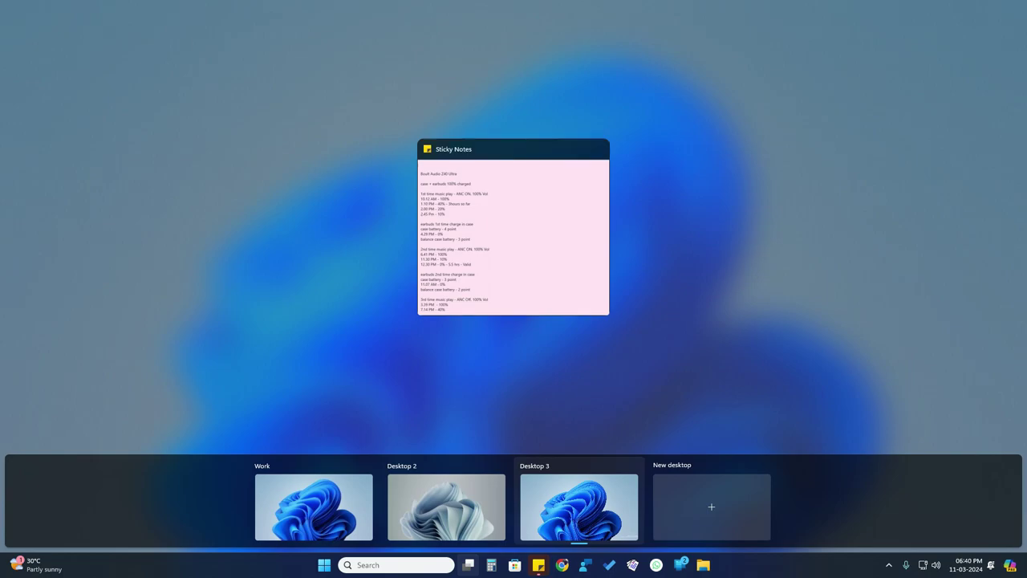
mouse_move(446, 506)
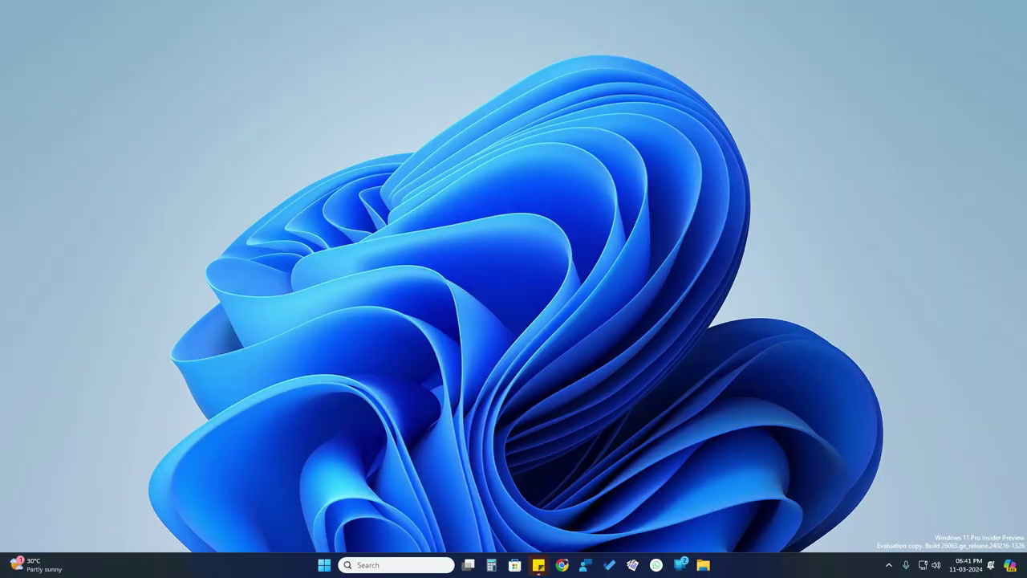
- Open Task View from the taskbar and preview the Work desktop's windows alongside Desktop 2 and Desktop 3
left_click(468, 565)
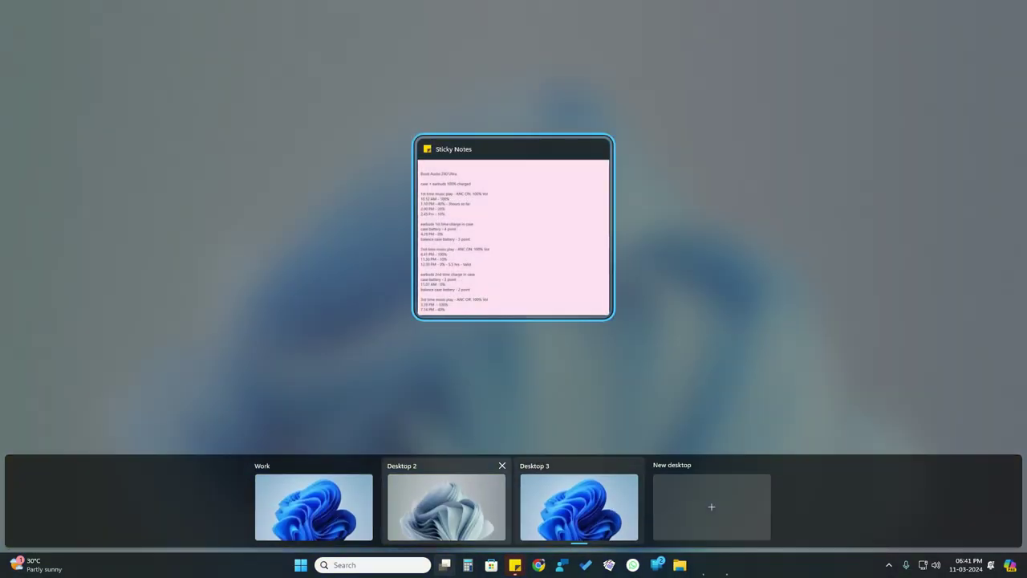
left_click(314, 507)
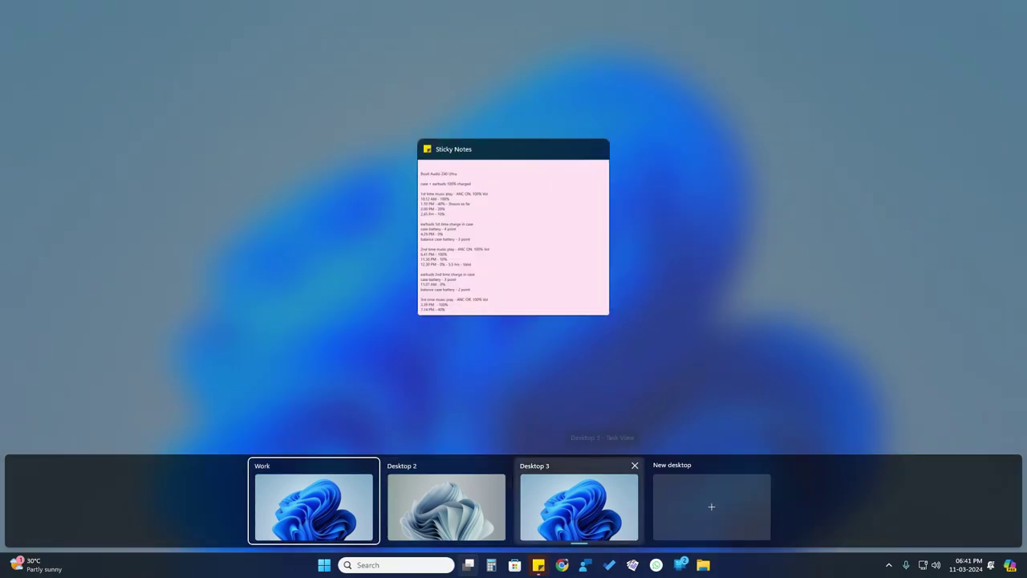